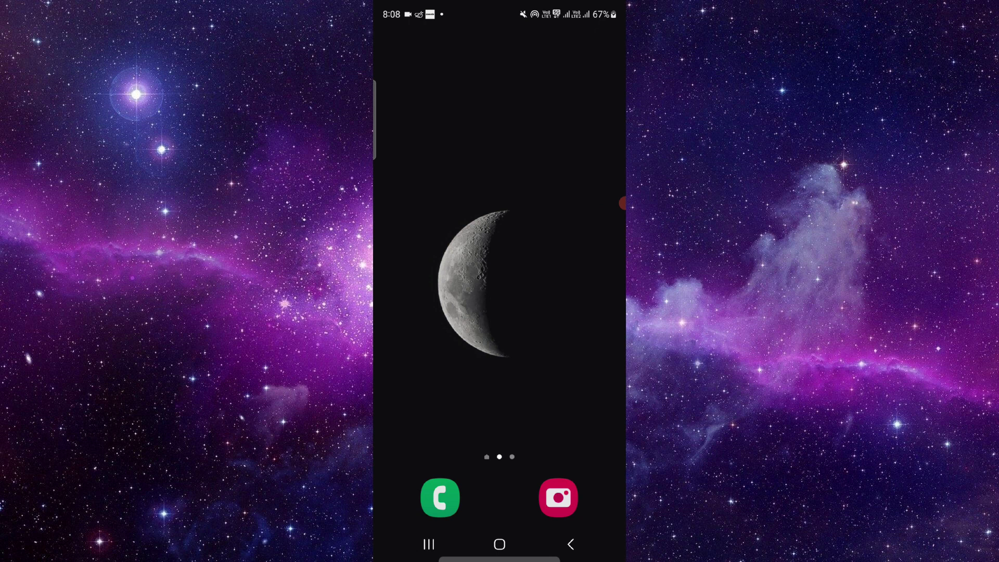
Step: Find Nationwide App in the app drawer and open its app info page
{"action": "left_click_drag", "start_coordinate": [499, 390], "coordinate": [499, 195]}
{"action": "left_click_drag", "start_coordinate": [562, 273], "coordinate": [406, 273]}
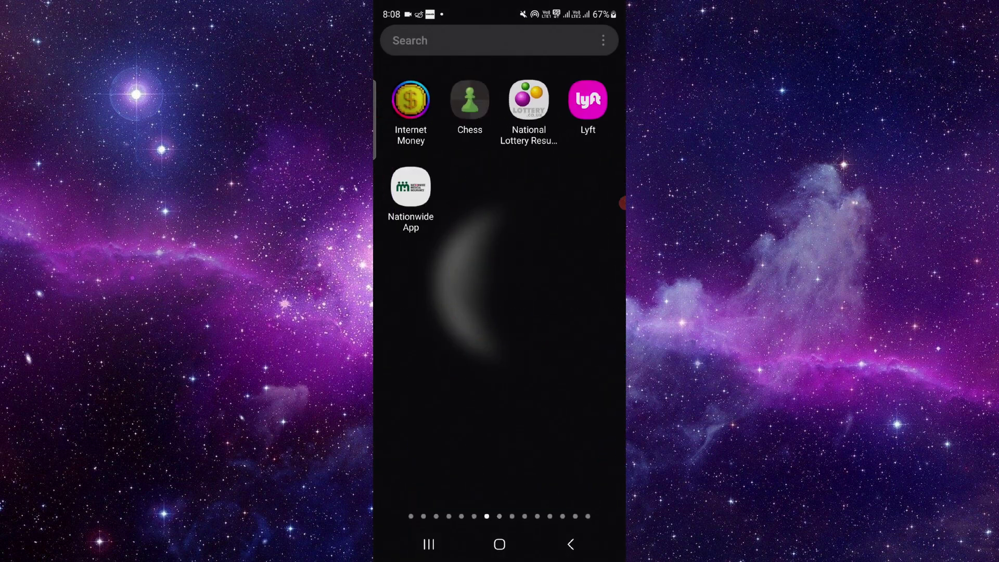
{"action": "left_click_drag", "start_coordinate": [621, 203], "coordinate": [495, 206]}
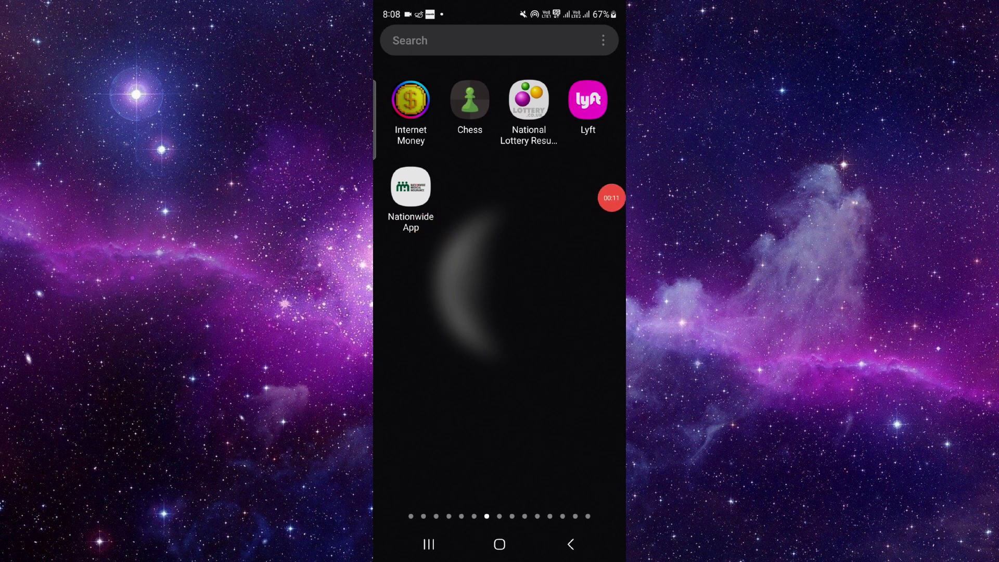
{"action": "left_click", "coordinate": [411, 187]}
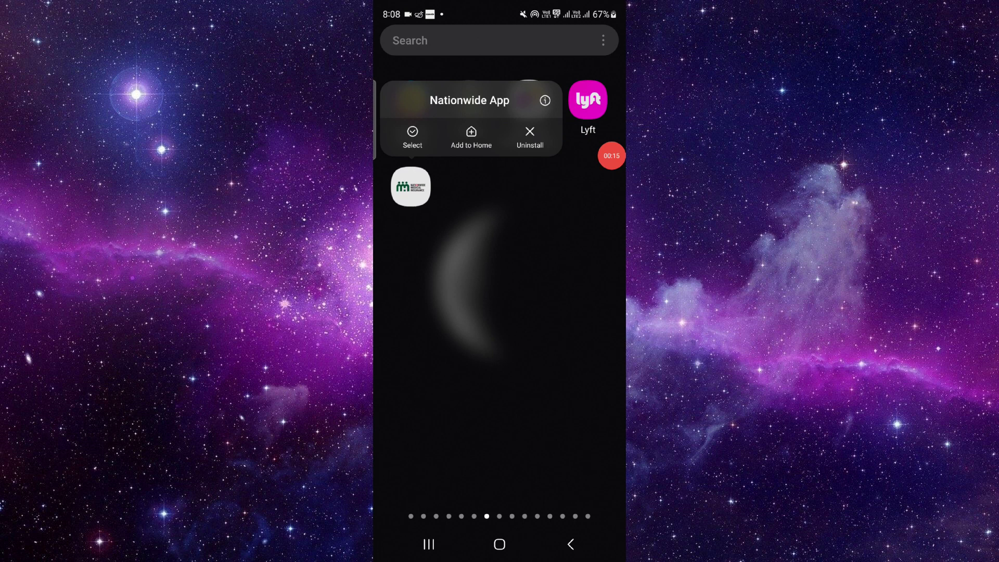
{"action": "left_click", "coordinate": [545, 100]}
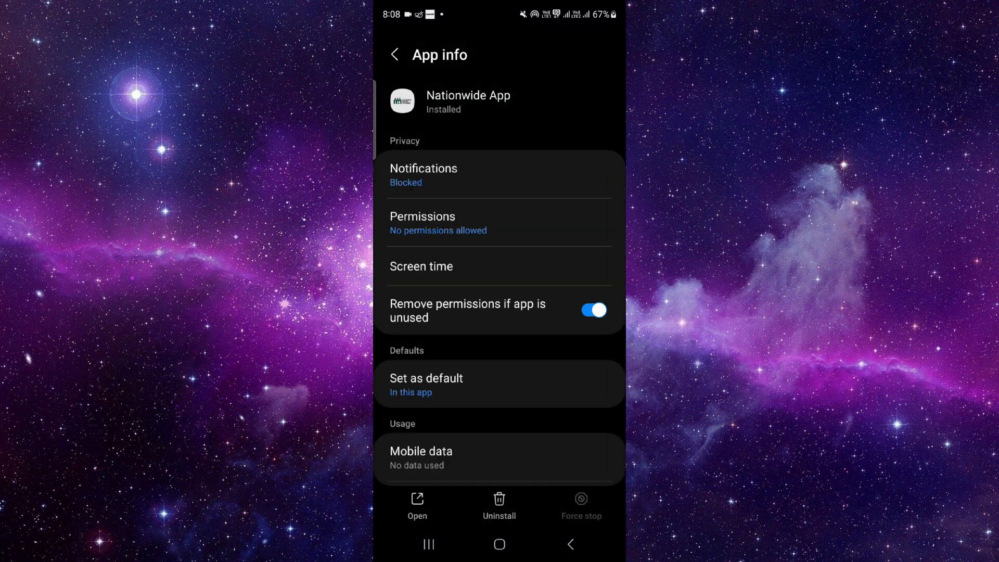
{"action": "scroll", "coordinate": [499, 312], "scroll_direction": "down", "scroll_amount": 5}
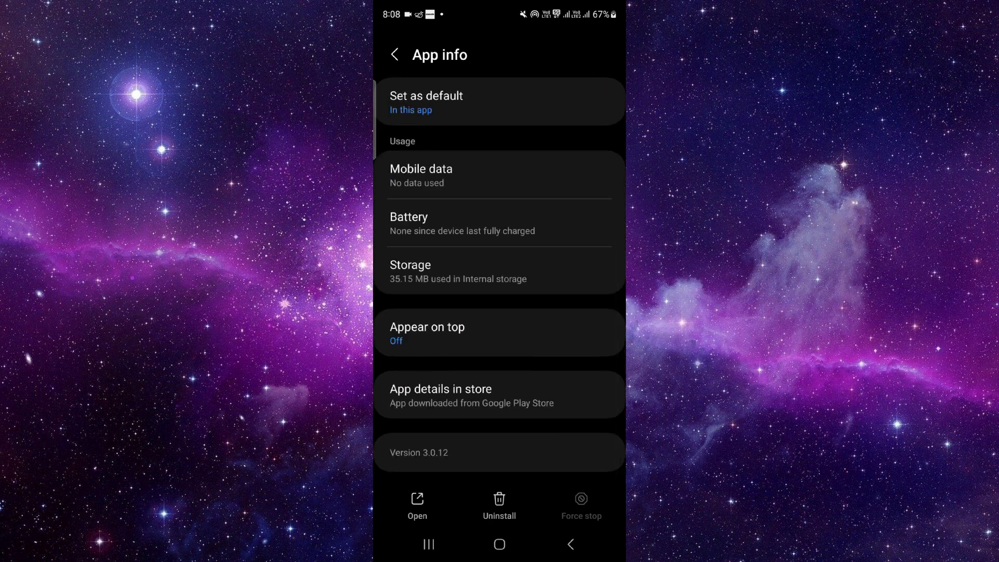
Step: Uninstall Nationwide App from its Play Store details page and leave the store
{"action": "left_click", "coordinate": [500, 395]}
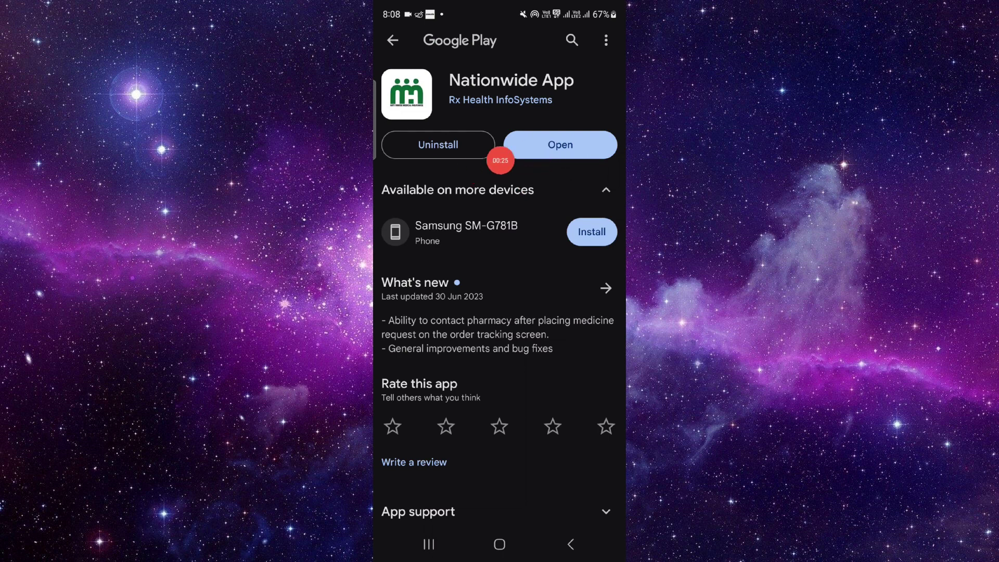
{"action": "left_click", "coordinate": [438, 144]}
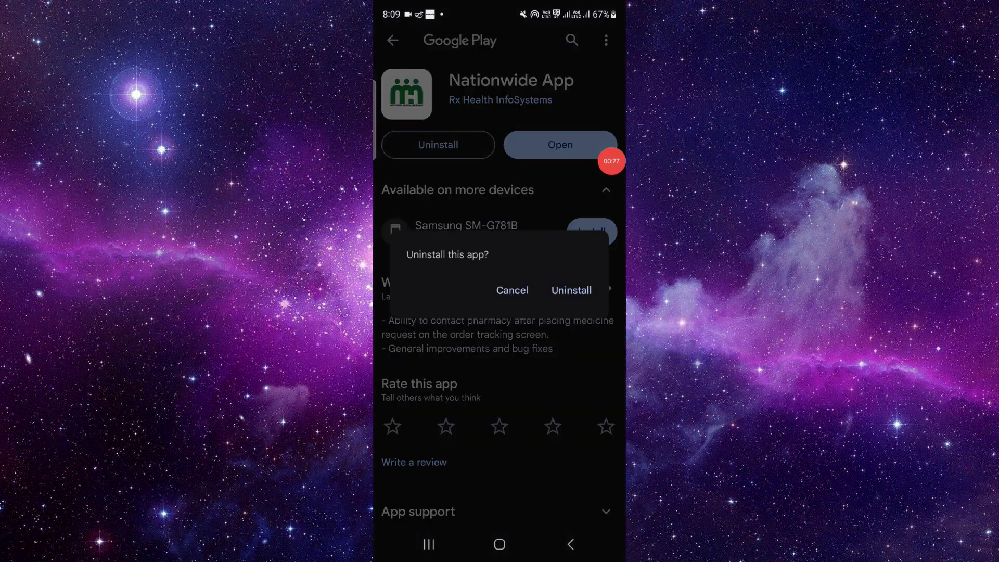
{"action": "left_click", "coordinate": [572, 289]}
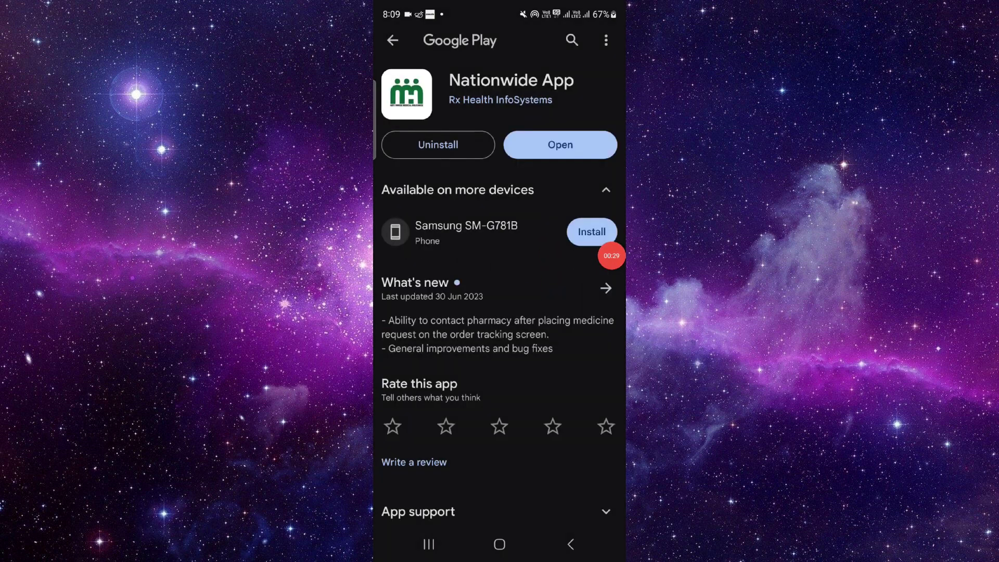
{"action": "left_click", "coordinate": [571, 544]}
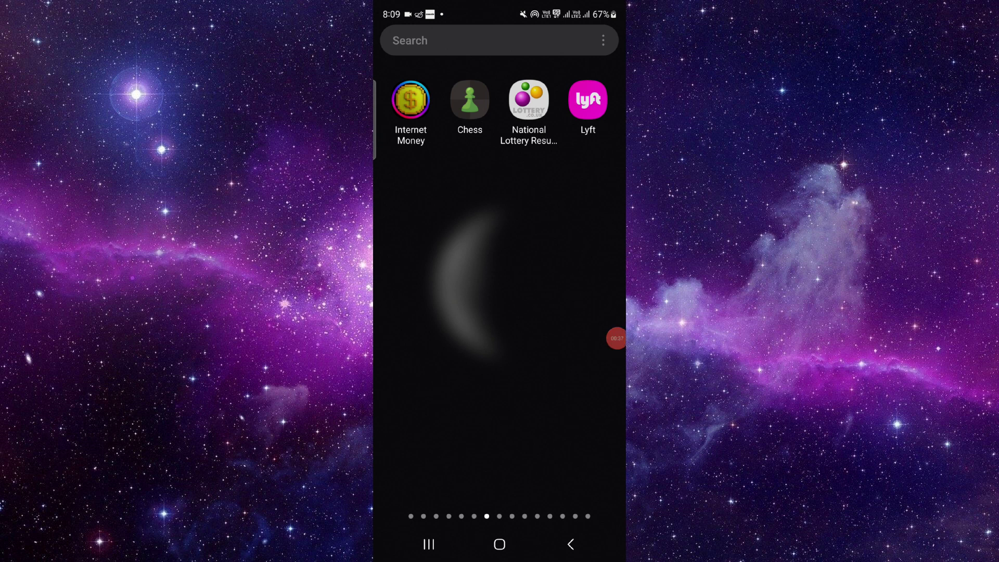
Step: Close the app drawer, now without Nationwide App, and return to the home screen
{"action": "key", "text": "Escape"}
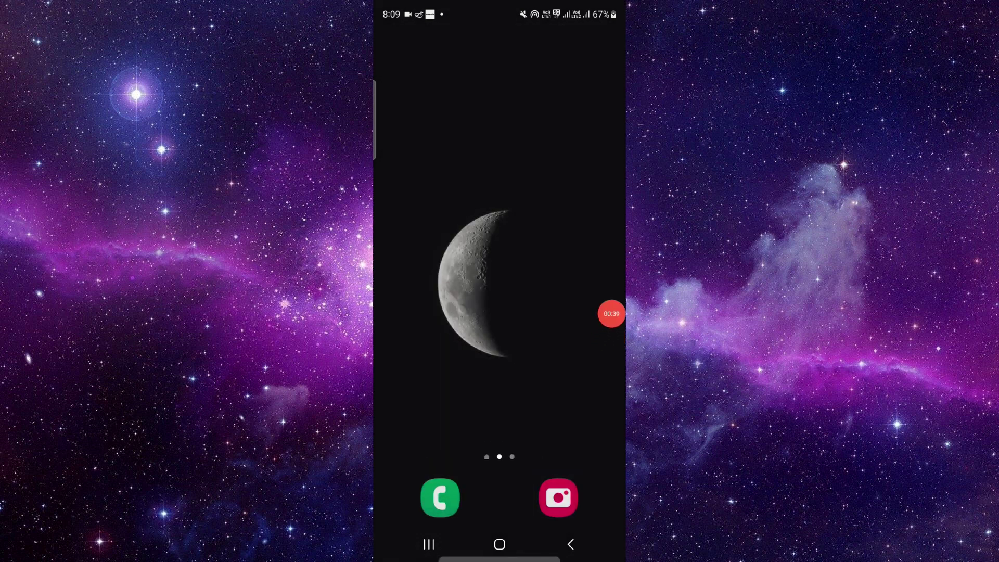